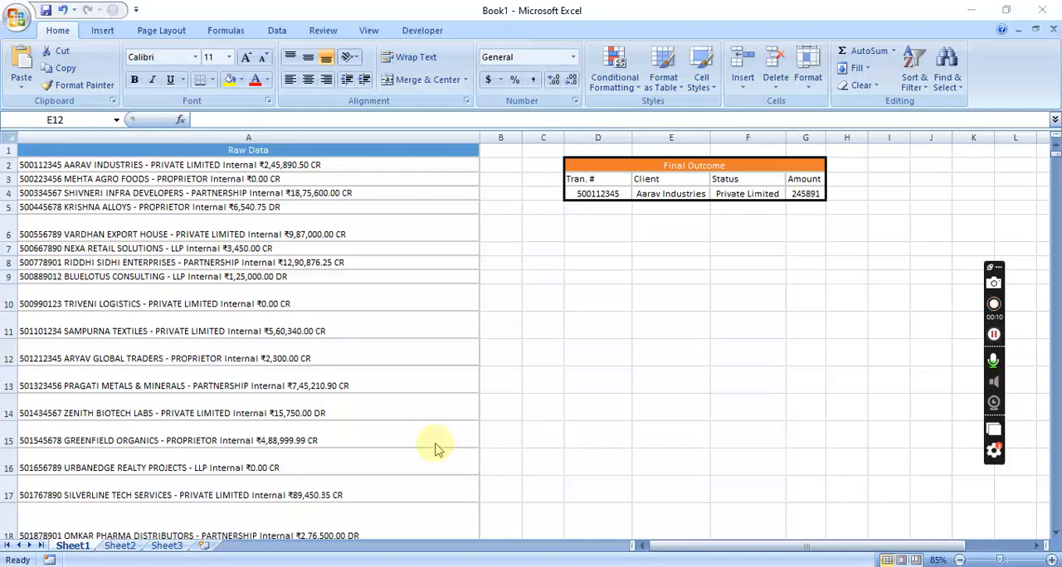
Compare the unsplit entries in the Raw Data column with the Final Outcome sample table on Sheet1
{"action": "scroll", "coordinate": [348, 421], "scroll_direction": "up", "scroll_amount": 2}
{"action": "scroll", "coordinate": [340, 423], "scroll_direction": "up", "scroll_amount": 2}
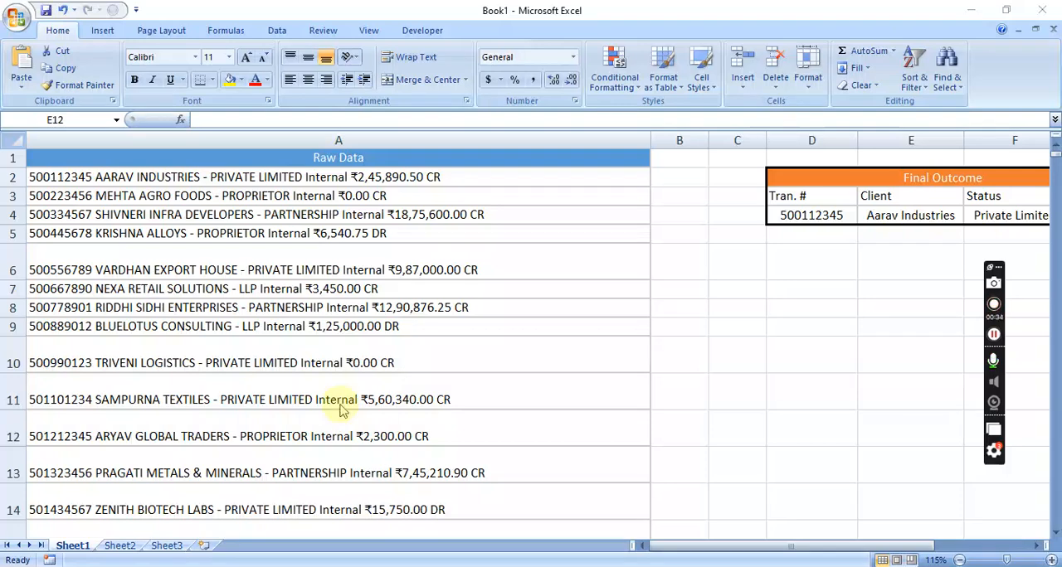
{"action": "scroll", "coordinate": [336, 402], "scroll_direction": "down", "scroll_amount": 10}
{"action": "scroll", "coordinate": [335, 381], "scroll_direction": "up", "scroll_amount": 1}
{"action": "scroll", "coordinate": [334, 382], "scroll_direction": "up", "scroll_amount": 9}
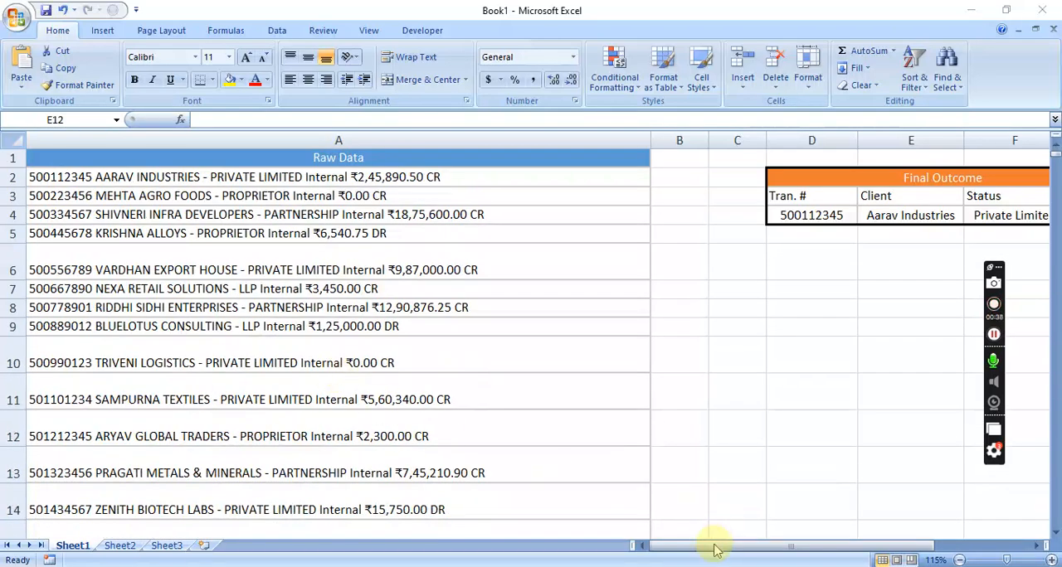
{"action": "left_click_drag", "start_coordinate": [830, 550], "coordinate": [908, 549]}
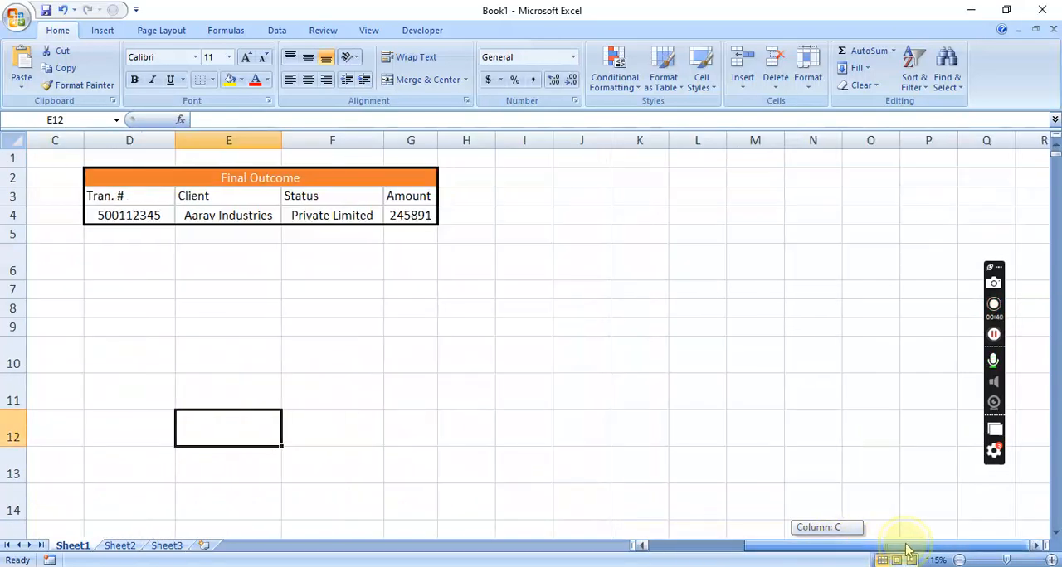
{"action": "left_click_drag", "start_coordinate": [786, 548], "coordinate": [553, 548]}
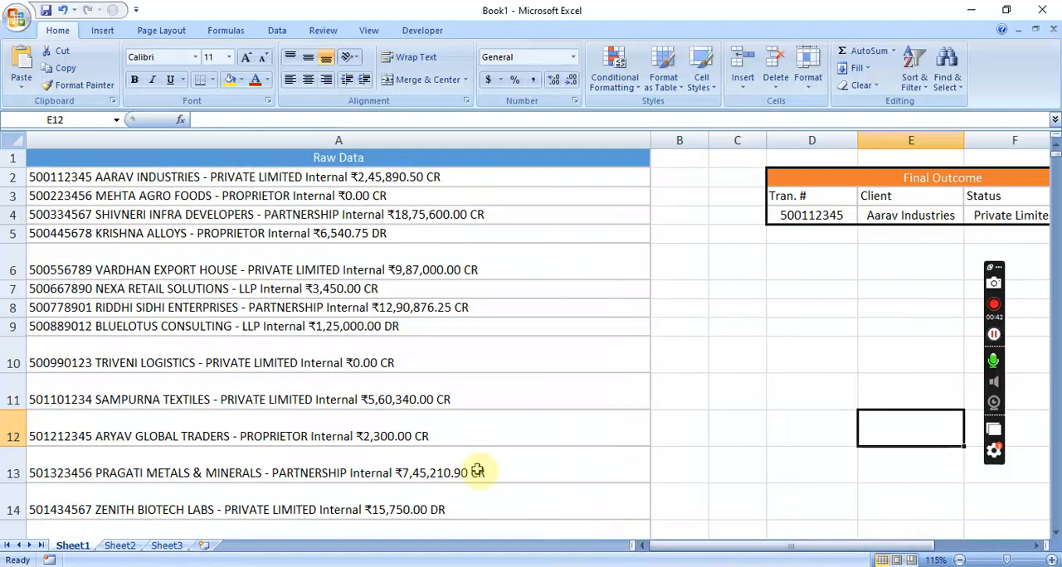
{"action": "left_click_drag", "start_coordinate": [680, 547], "coordinate": [798, 548]}
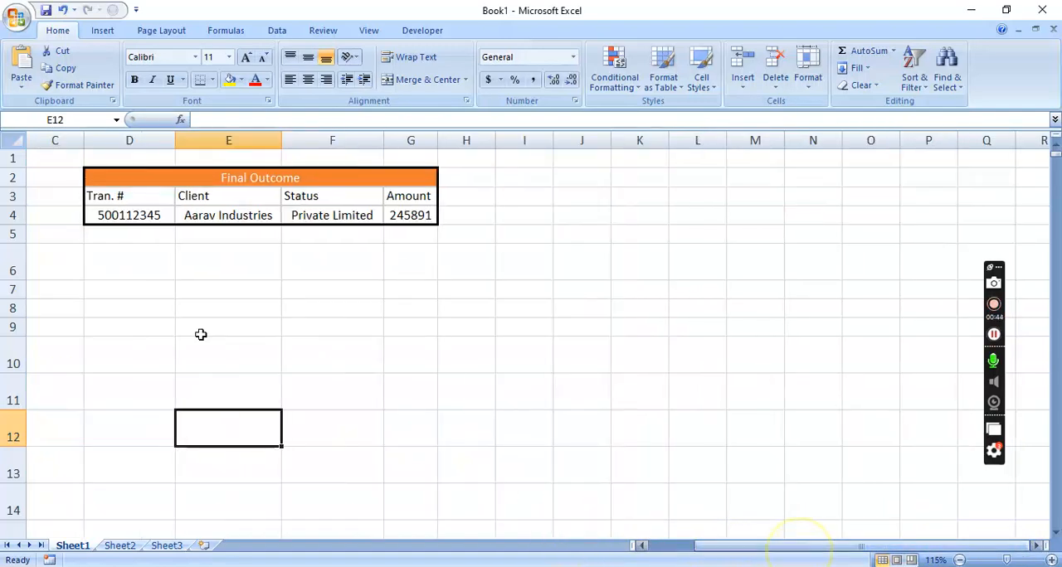
{"action": "left_click_drag", "start_coordinate": [719, 551], "coordinate": [635, 549]}
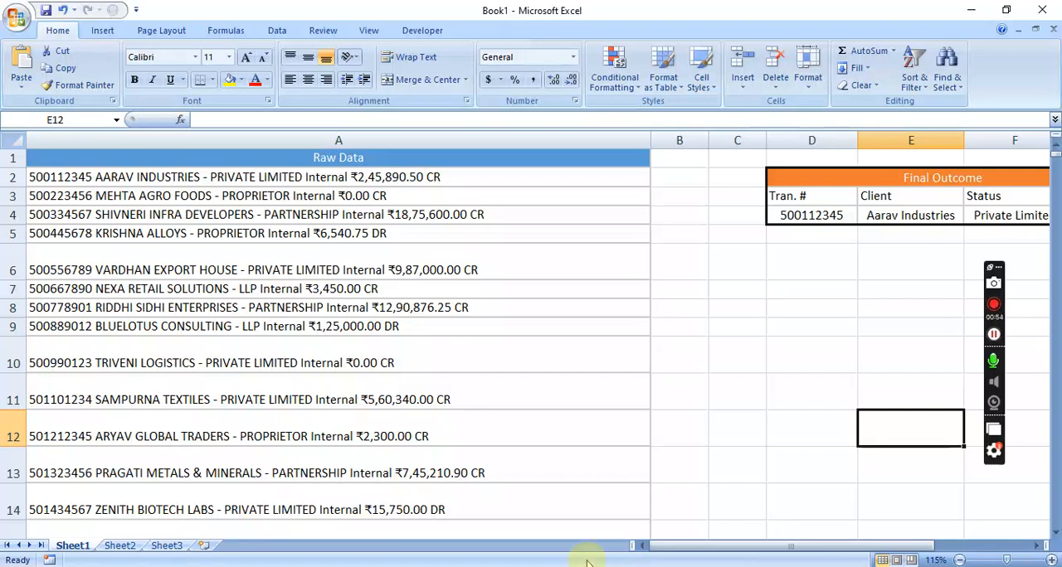
Check how far the Raw Data column extends on Sheet1 by going to its last row, and return to the header
{"action": "left_click", "coordinate": [299, 180]}
{"action": "left_click", "coordinate": [299, 180]}
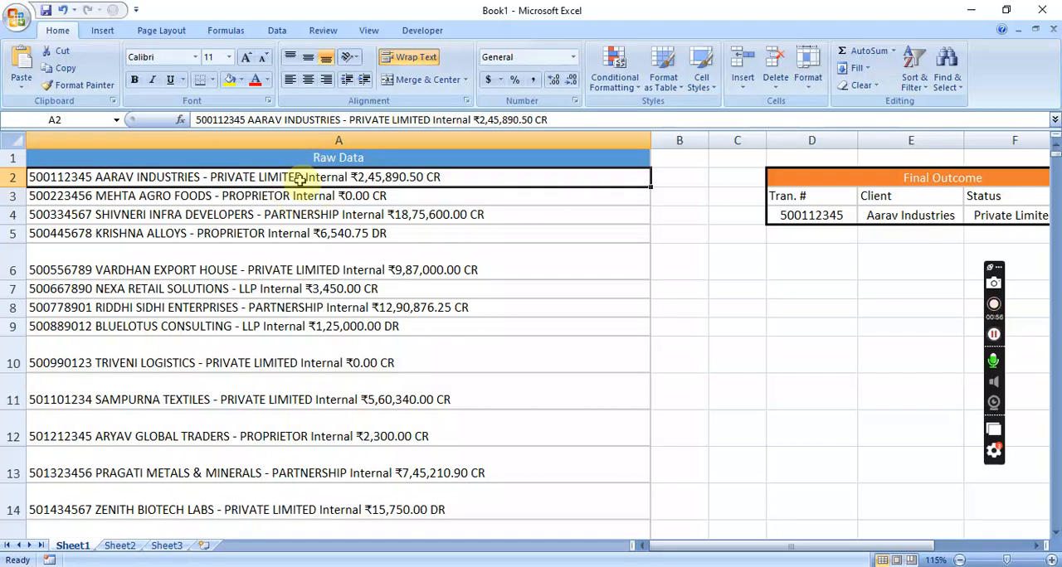
{"action": "key", "text": "ctrl+Down"}
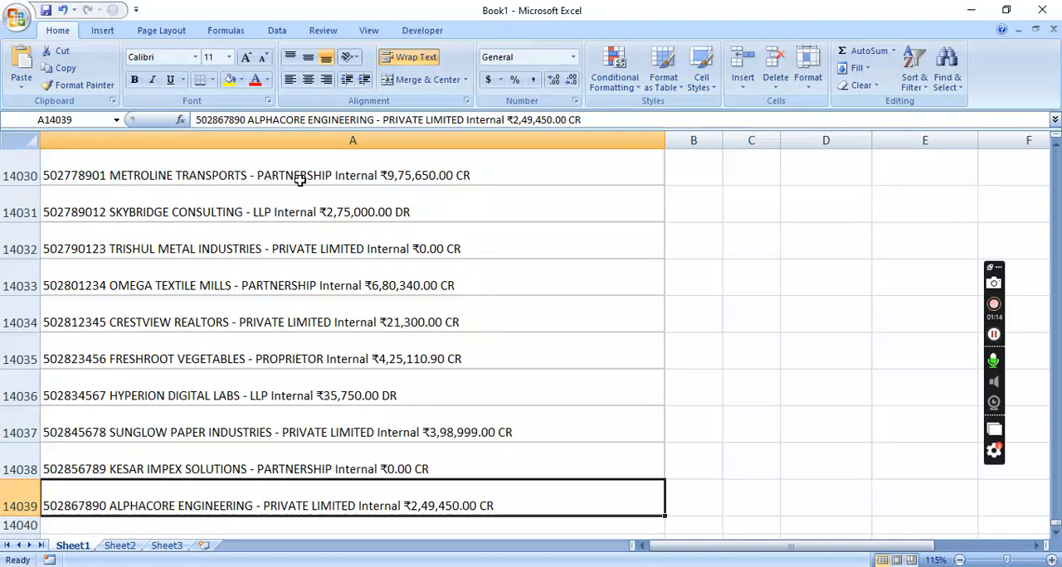
{"action": "scroll", "coordinate": [304, 335], "scroll_direction": "up", "scroll_amount": 20}
{"action": "scroll", "coordinate": [303, 337], "scroll_direction": "up", "scroll_amount": 20}
{"action": "scroll", "coordinate": [304, 337], "scroll_direction": "up", "scroll_amount": 20}
{"action": "scroll", "coordinate": [325, 340], "scroll_direction": "up", "scroll_amount": 4}
{"action": "left_click", "coordinate": [274, 350]}
{"action": "key", "text": "ctrl+Home"}
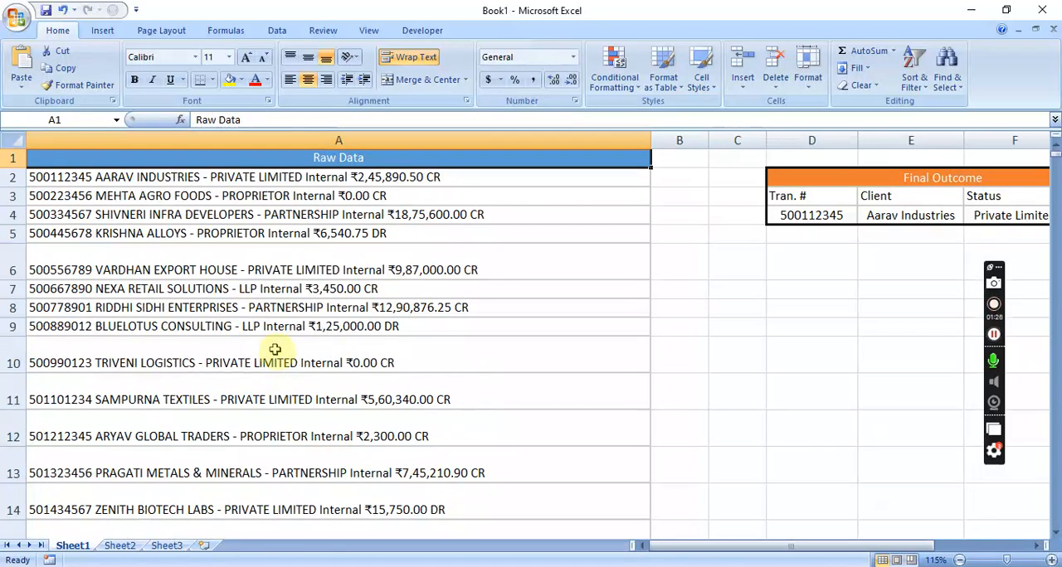
Copy the whole Raw Data column on Sheet1, from the header in A1 down to A14039
{"action": "left_click_drag", "start_coordinate": [409, 160], "coordinate": [422, 315]}
{"action": "left_click", "coordinate": [443, 356]}
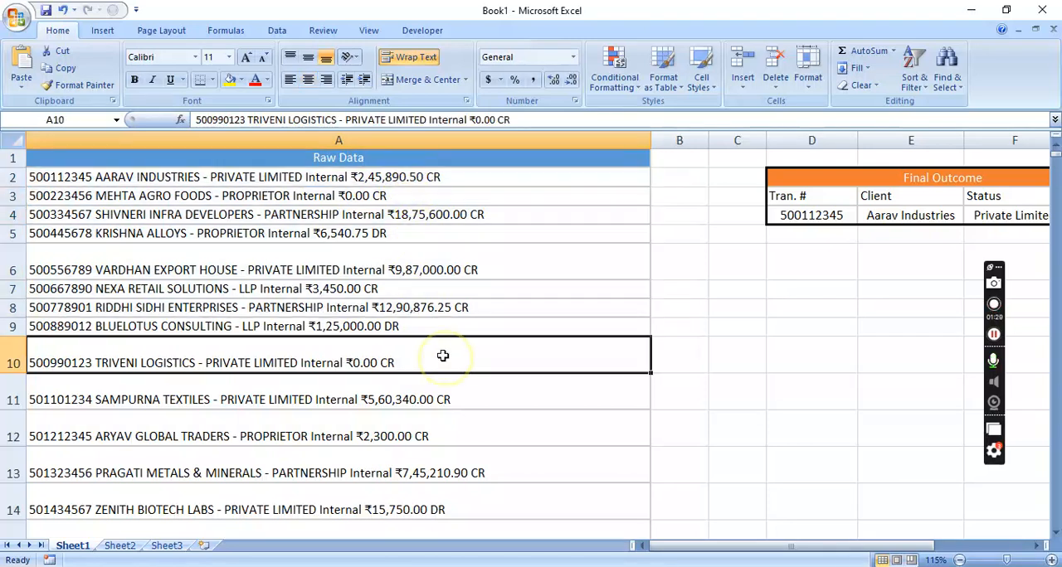
{"action": "left_click", "coordinate": [344, 158]}
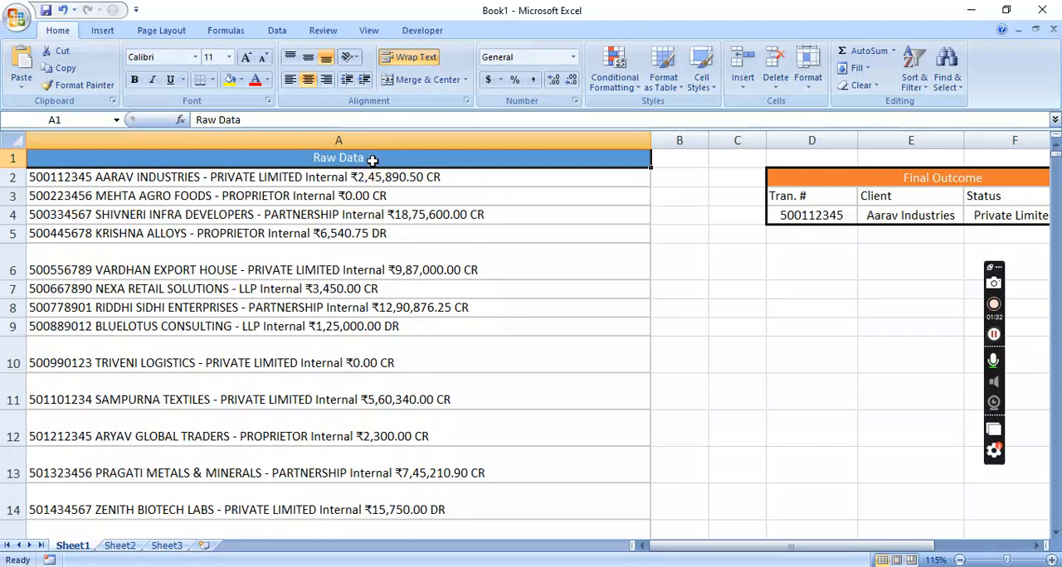
{"action": "left_click", "coordinate": [373, 161]}
{"action": "left_click", "coordinate": [372, 161]}
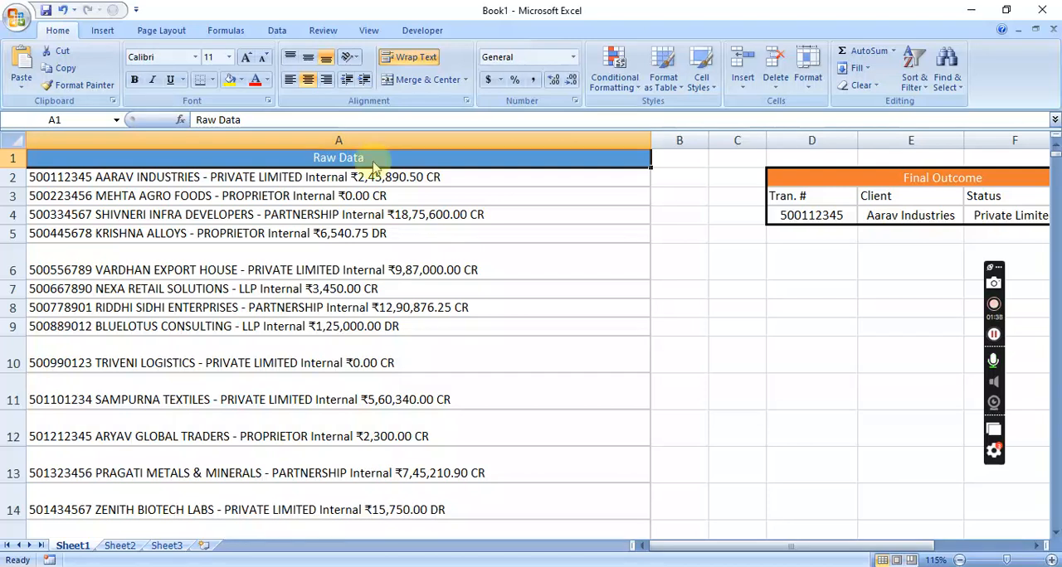
{"action": "key", "text": "shift+Down"}
{"action": "key", "text": "shift+Down"}
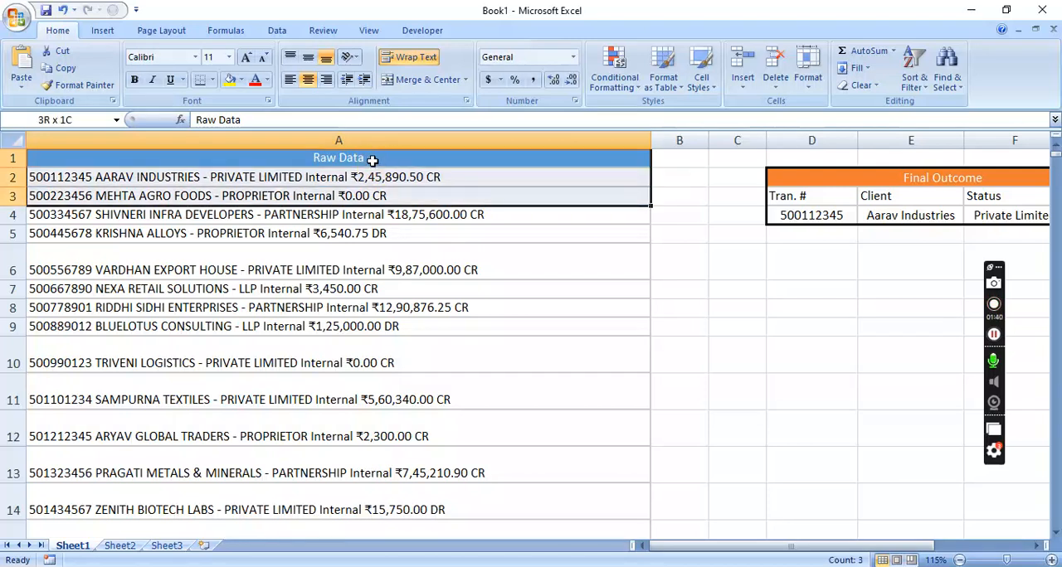
{"action": "key", "text": "ctrl+shift+Down"}
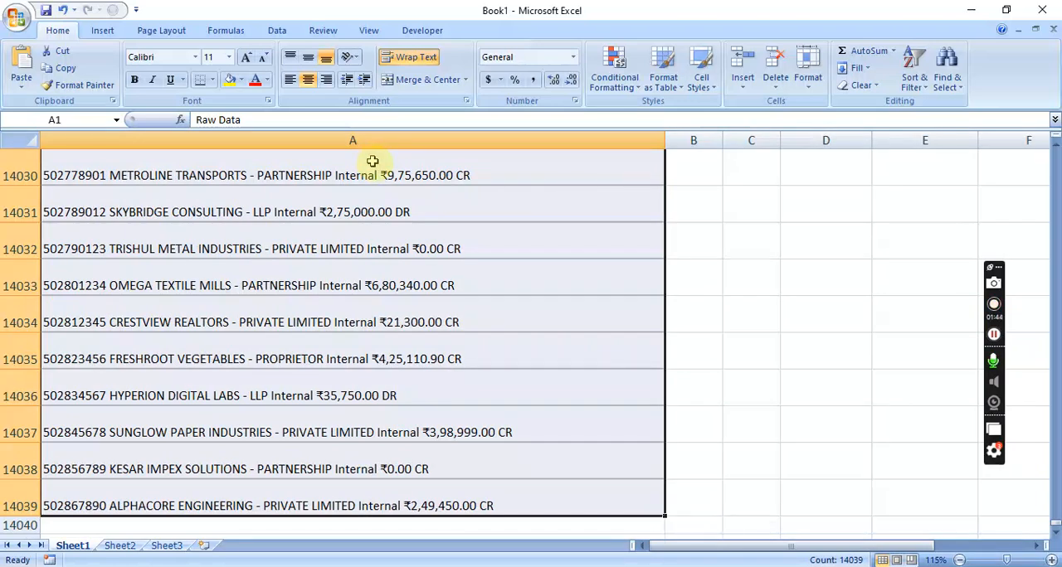
{"action": "key", "text": "ctrl+c"}
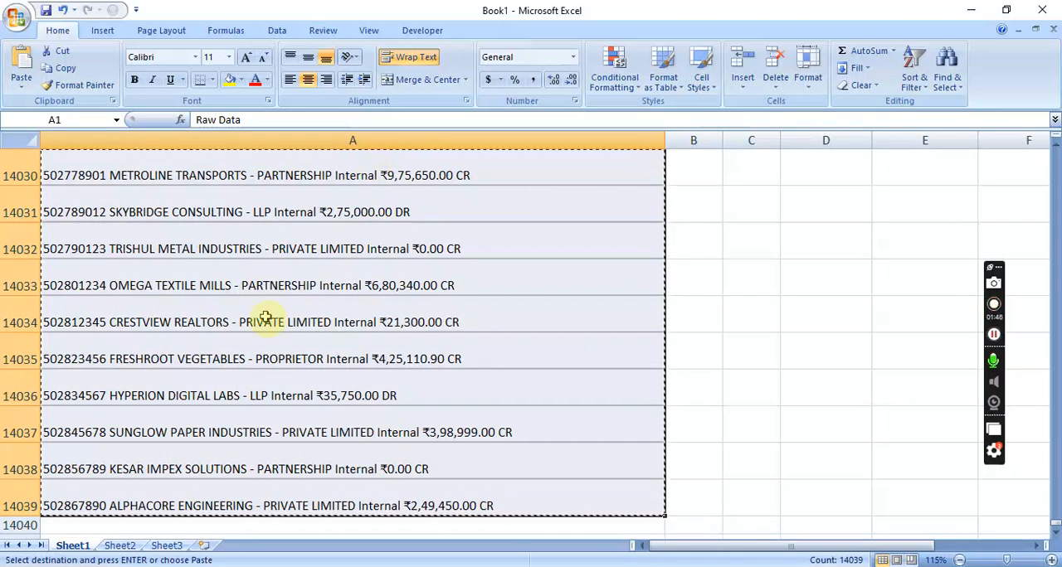
{"action": "left_click", "coordinate": [125, 547]}
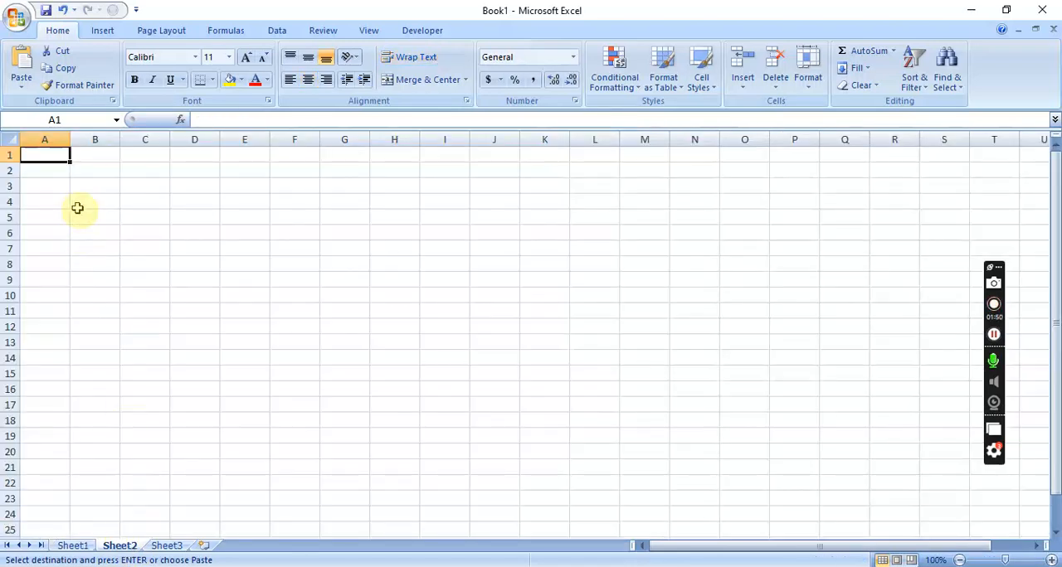
{"action": "key", "text": "ctrl+v"}
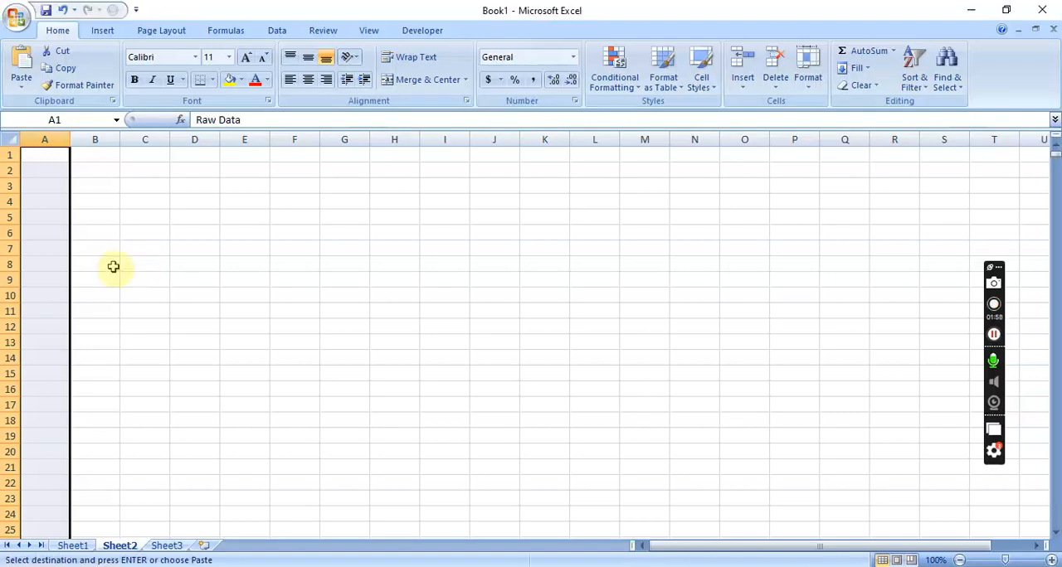
{"action": "left_click_drag", "start_coordinate": [72, 140], "coordinate": [491, 149]}
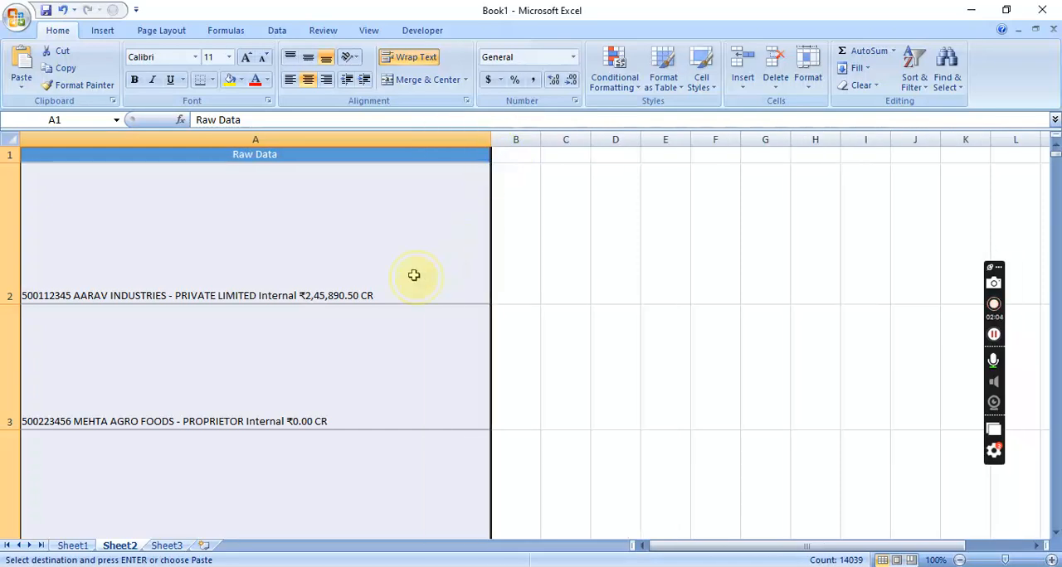
{"action": "left_click", "coordinate": [189, 281]}
{"action": "double_click", "coordinate": [9, 304]}
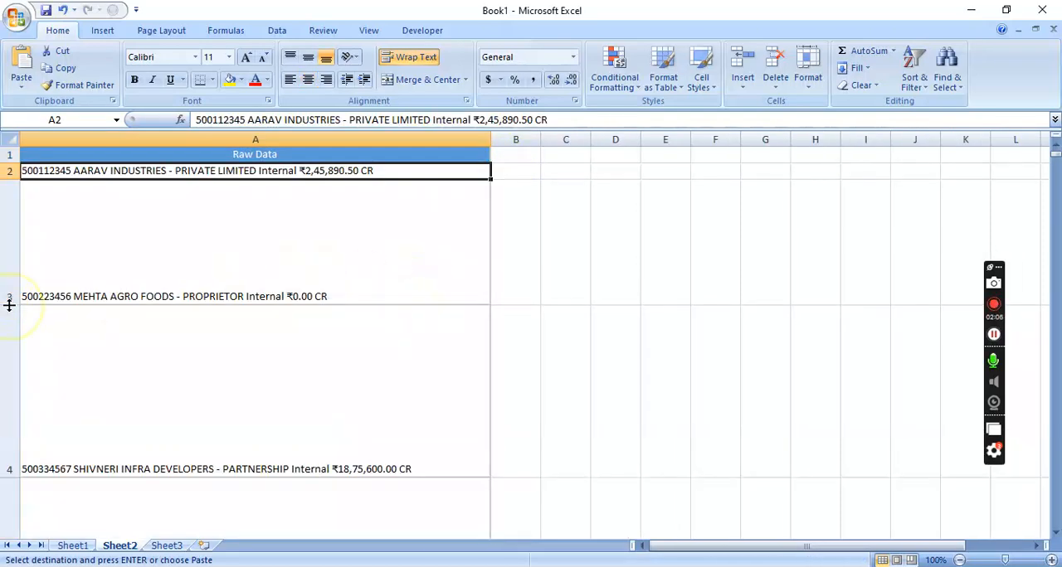
{"action": "double_click", "coordinate": [9, 304]}
{"action": "left_click", "coordinate": [9, 305]}
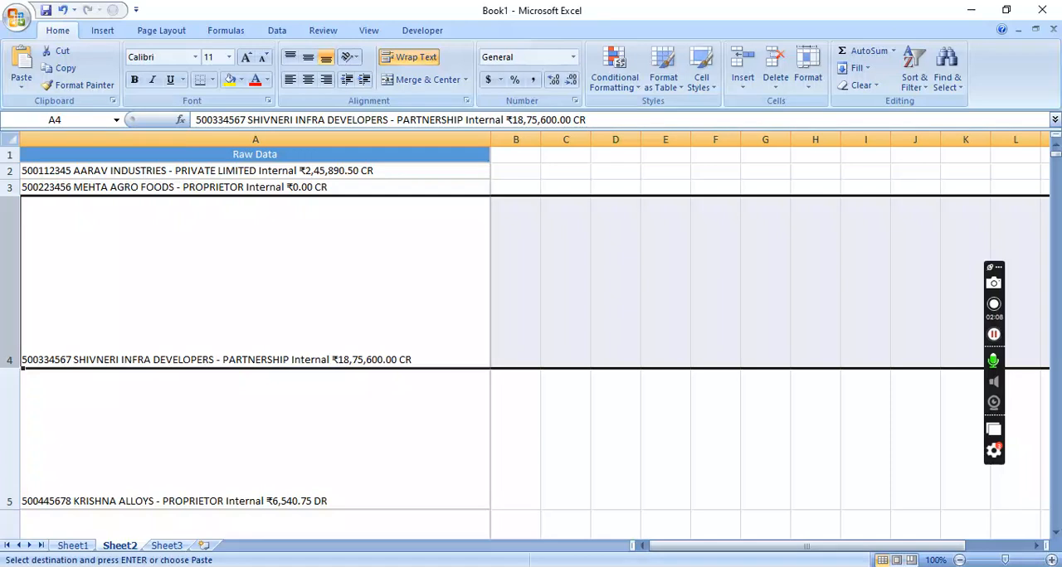
{"action": "double_click", "coordinate": [14, 368]}
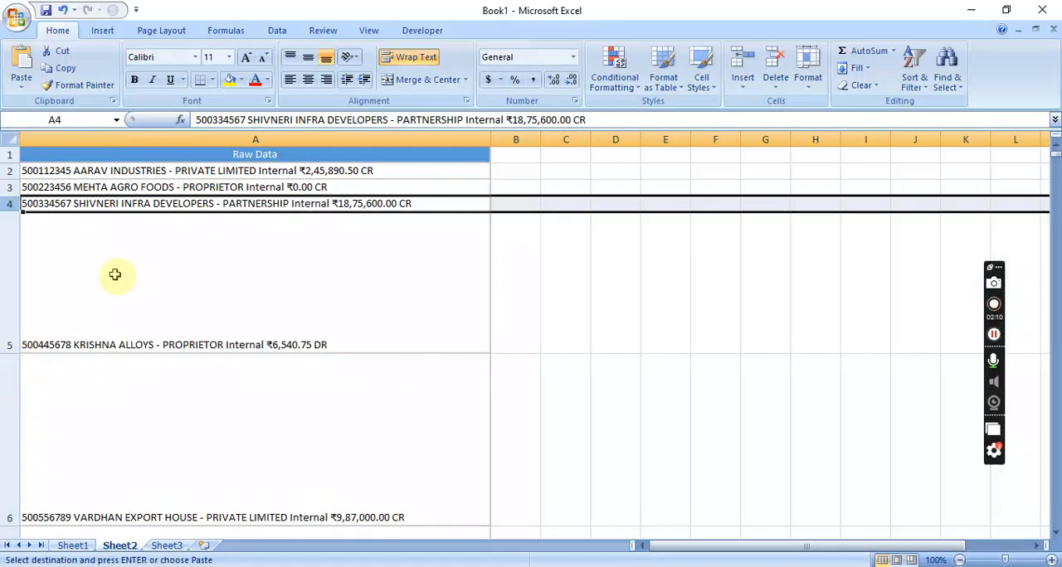
{"action": "key", "text": "ctrl+z"}
{"action": "key", "text": "ctrl+z"}
{"action": "key", "text": "ctrl+z"}
{"action": "key", "text": "ctrl+z"}
{"action": "key", "text": "ctrl+z"}
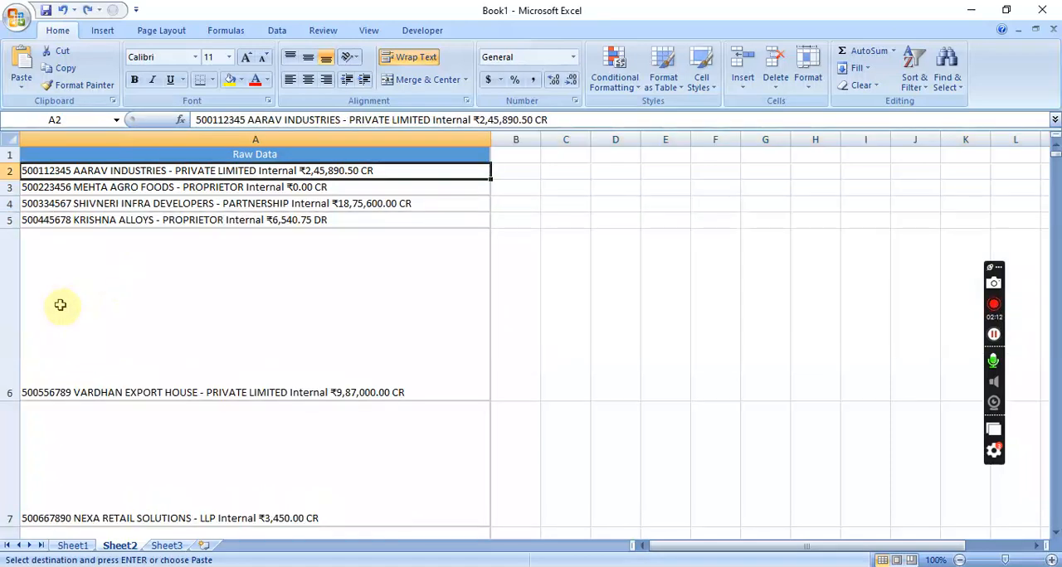
Widen column A on the empty Sheet2 enough for one-line entries and paste the copied raw data there from A1
{"action": "key", "text": "ctrl+Page_Up"}
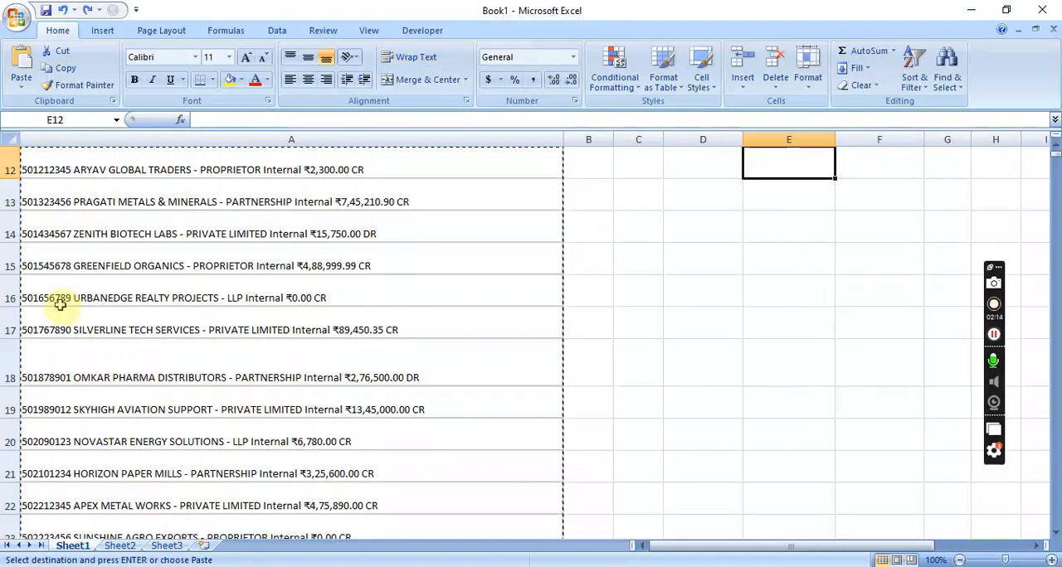
{"action": "left_click", "coordinate": [120, 546]}
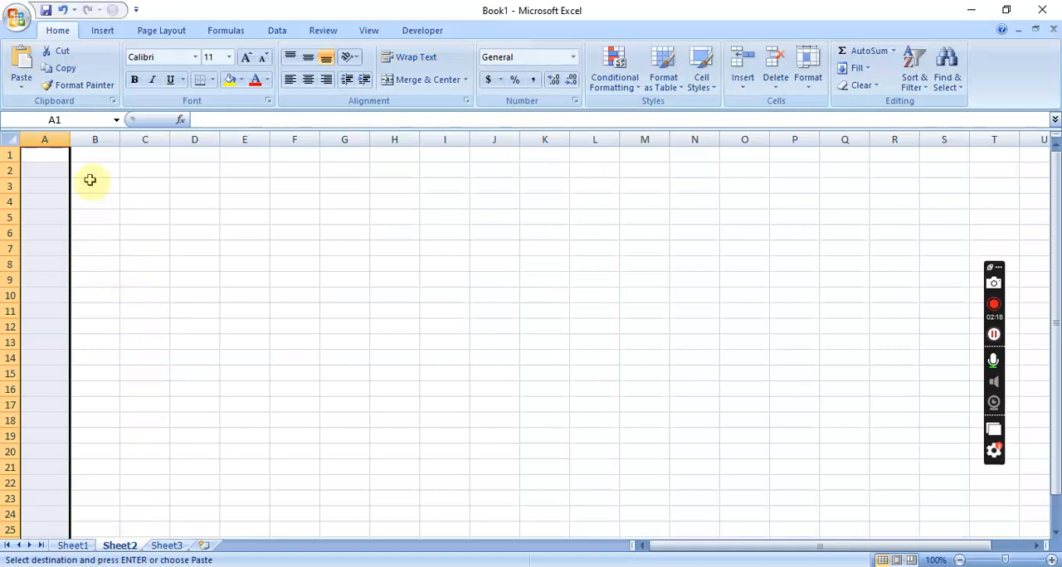
{"action": "left_click_drag", "start_coordinate": [69, 138], "coordinate": [520, 162]}
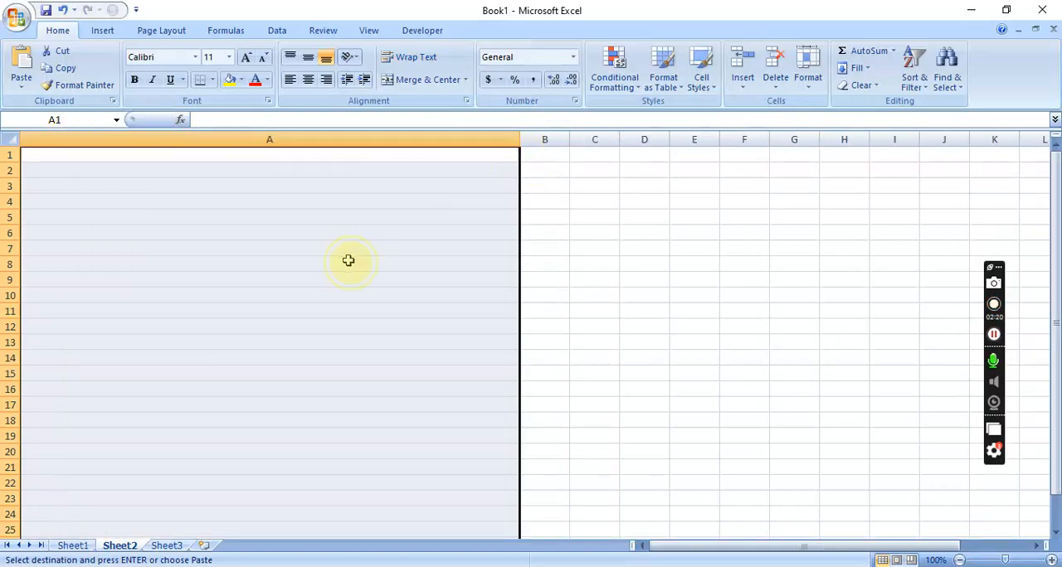
{"action": "left_click", "coordinate": [348, 262]}
{"action": "left_click_drag", "start_coordinate": [206, 159], "coordinate": [228, 564]}
{"action": "key", "text": "ctrl+v"}
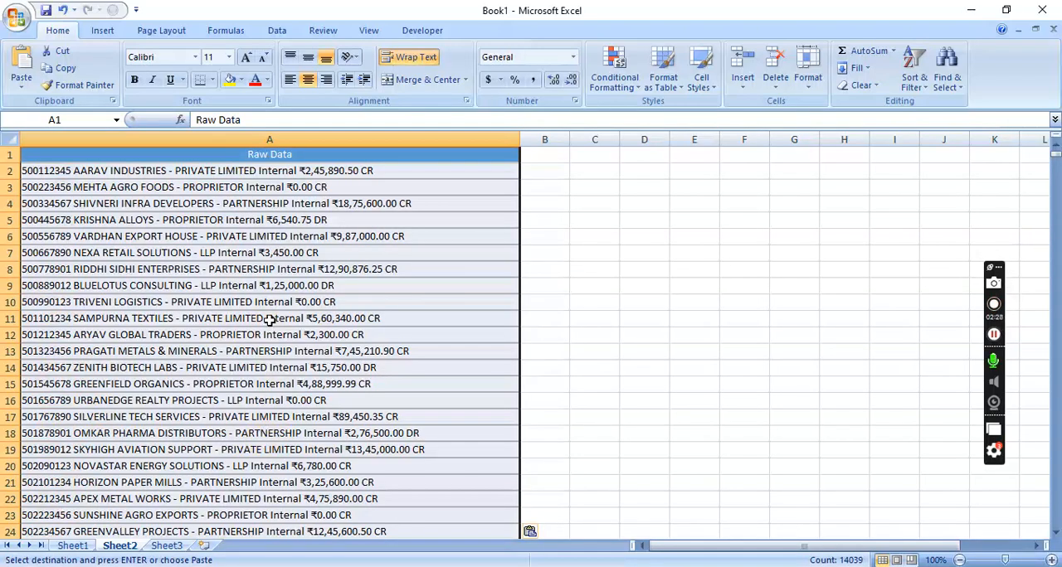
{"action": "left_click", "coordinate": [533, 296]}
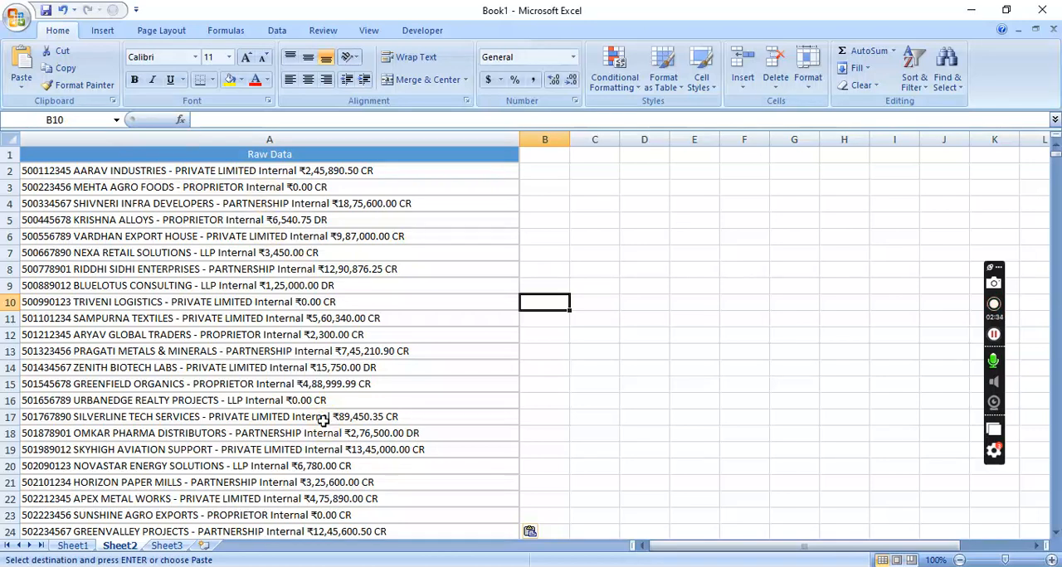
Split the whole raw data column on Sheet2 in place with delimited Text to Columns, using Space as delimiter, and narrow column A to its numbers
{"action": "left_click", "coordinate": [39, 172]}
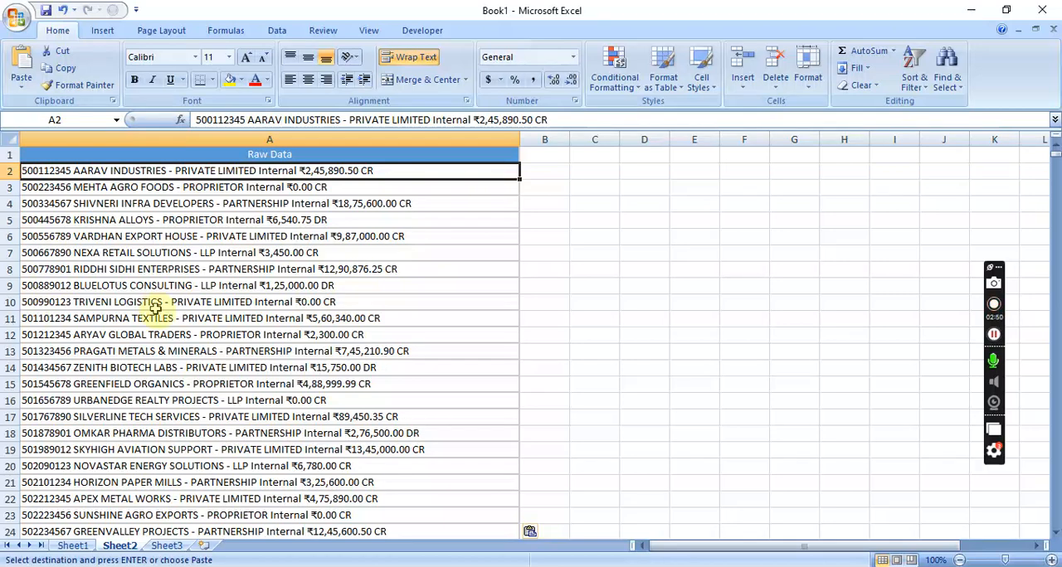
{"action": "key", "text": "ctrl+Down"}
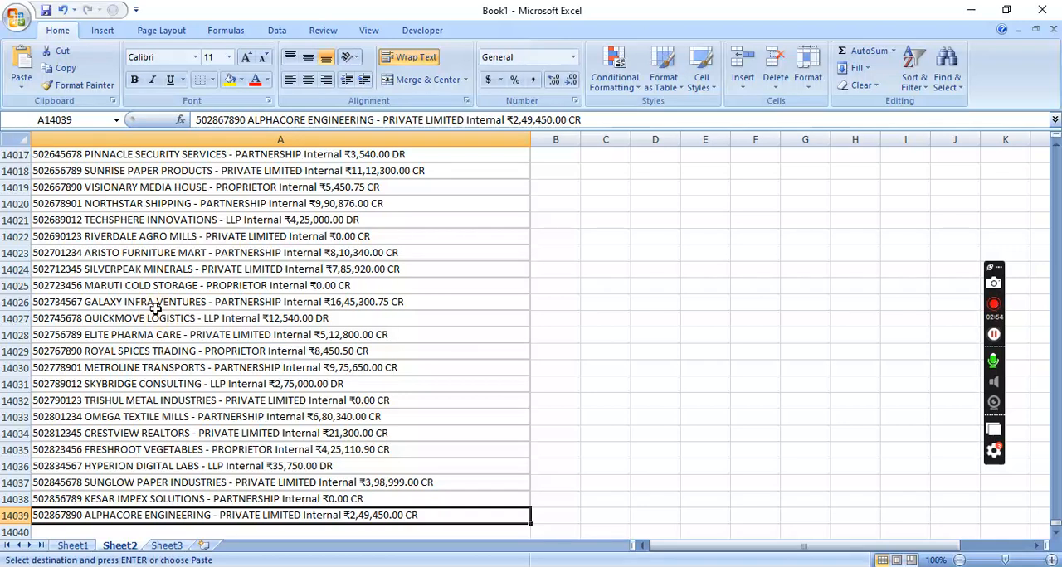
{"action": "key", "text": "shift+Up"}
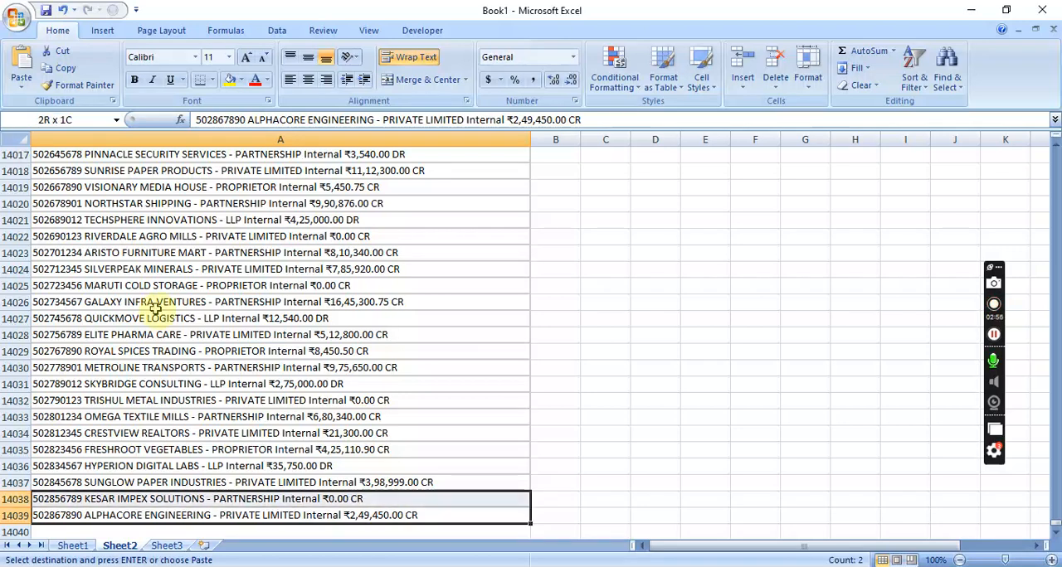
{"action": "key", "text": "ctrl+shift+Up"}
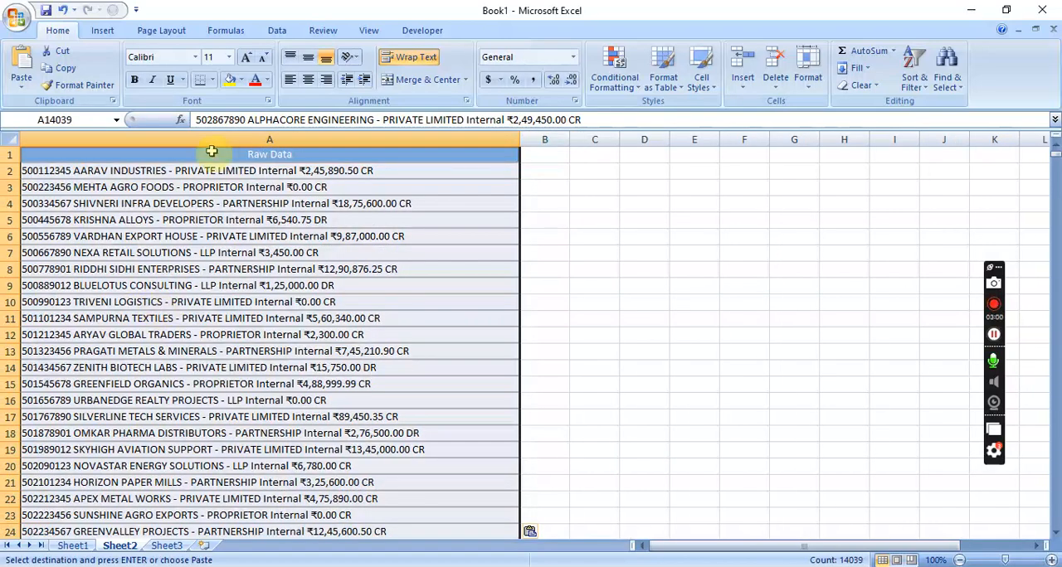
{"action": "left_click", "coordinate": [280, 33]}
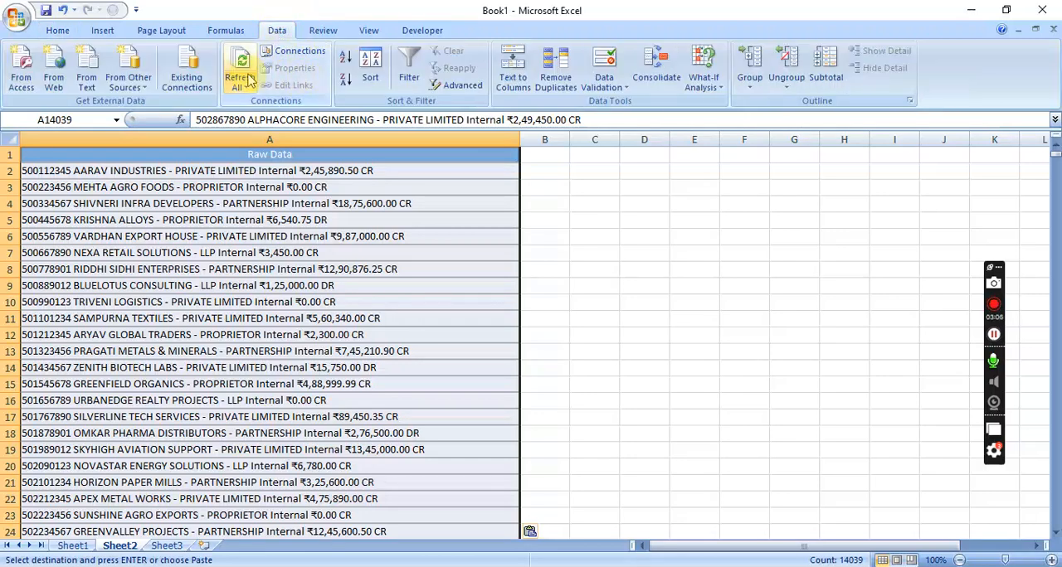
{"action": "left_click", "coordinate": [514, 63]}
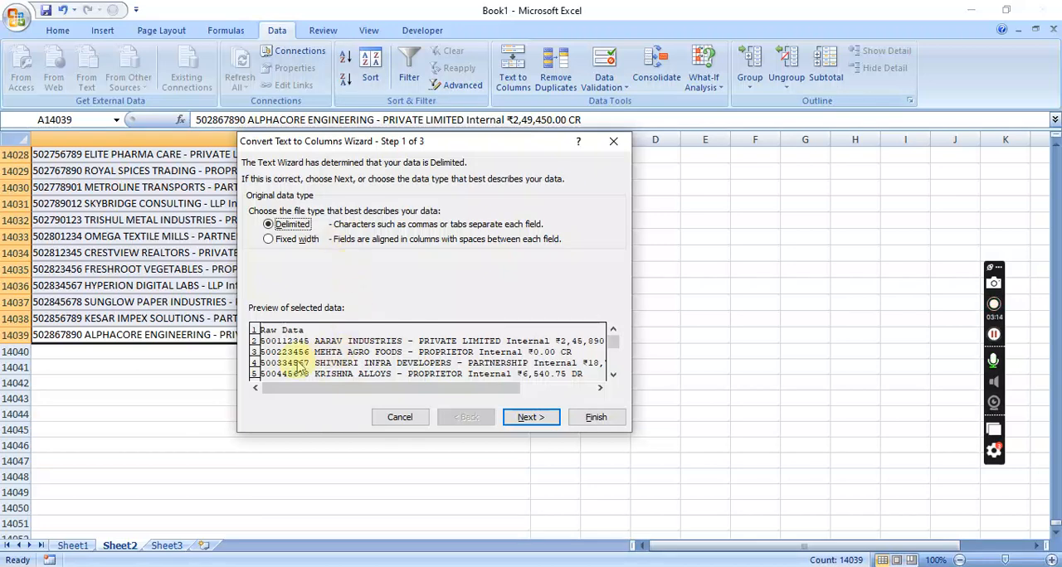
{"action": "left_click", "coordinate": [532, 418]}
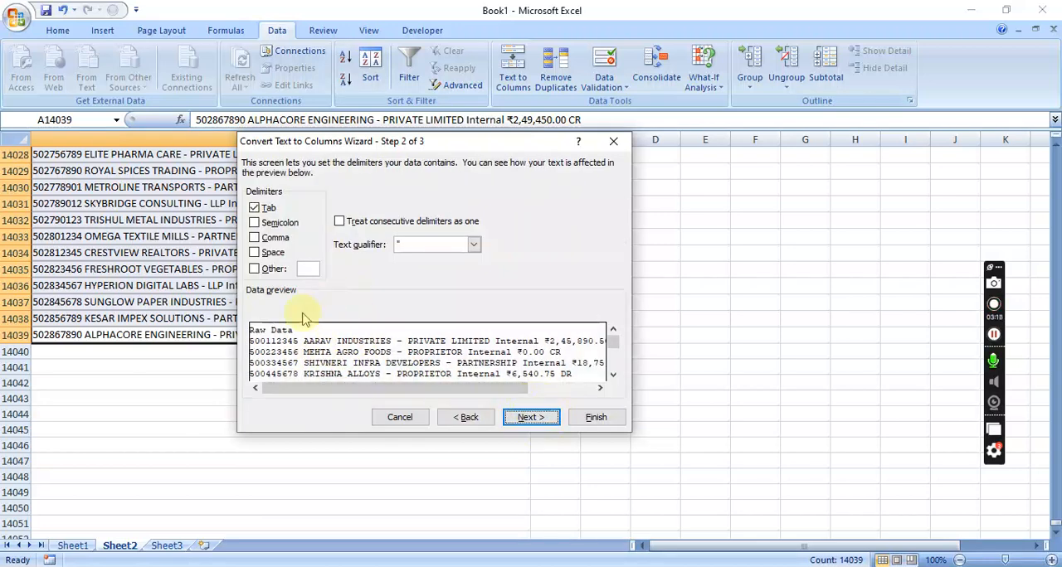
{"action": "left_click", "coordinate": [255, 252]}
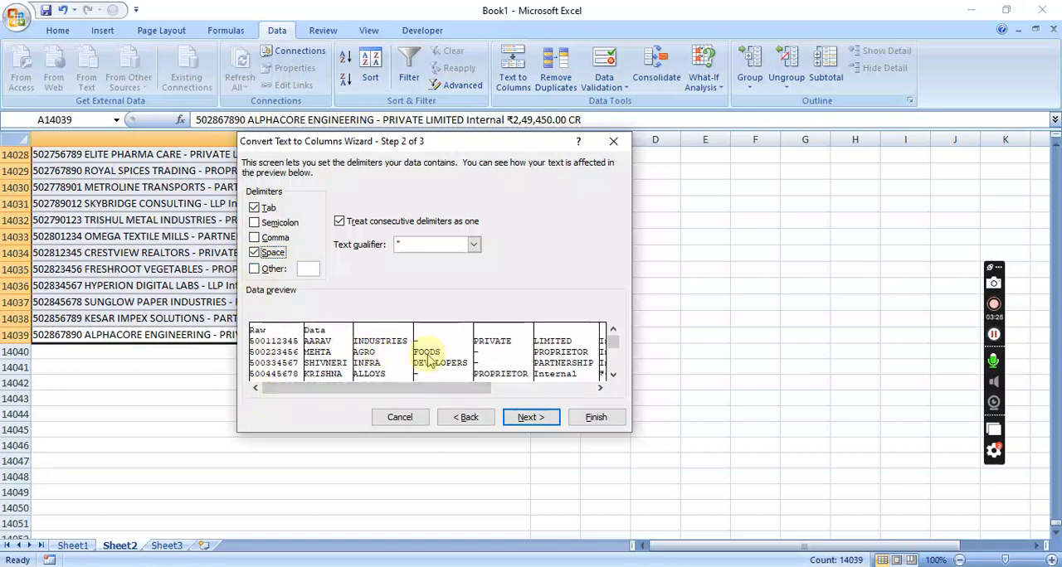
{"action": "left_click", "coordinate": [532, 419]}
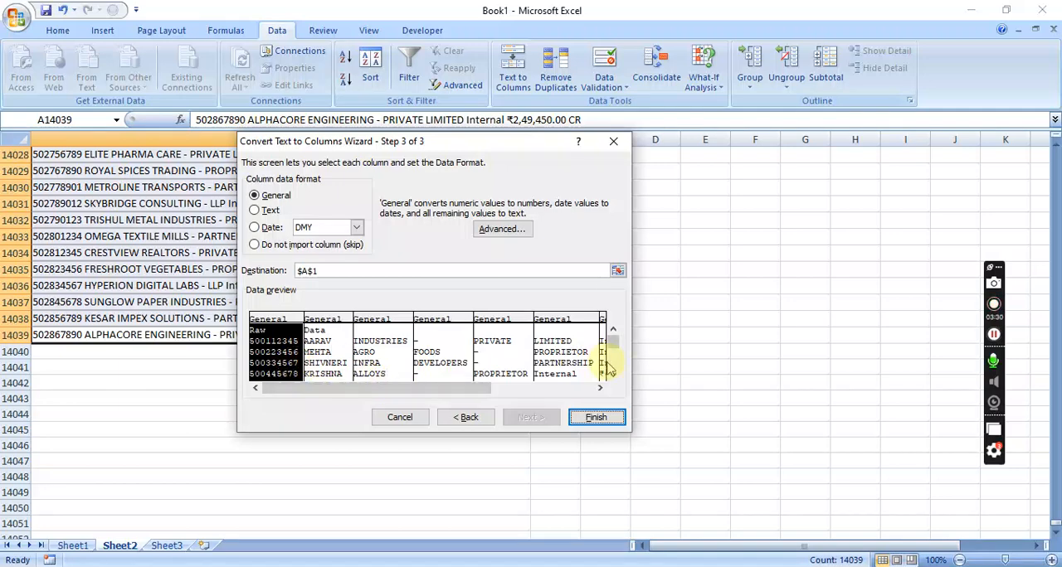
{"action": "left_click", "coordinate": [594, 418]}
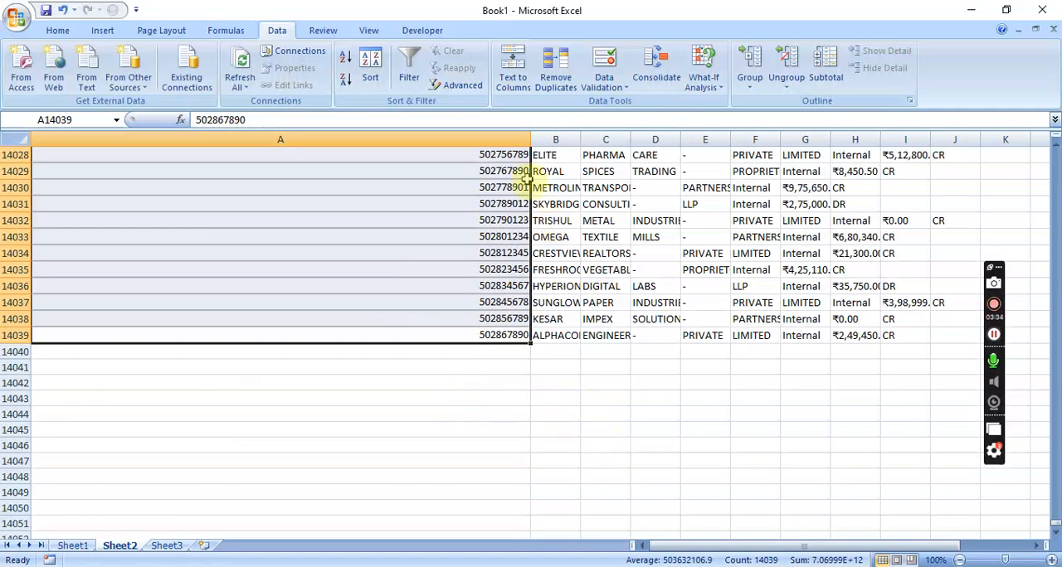
{"action": "left_click_drag", "start_coordinate": [530, 139], "coordinate": [78, 174]}
{"action": "left_click_drag", "start_coordinate": [77, 140], "coordinate": [112, 141]}
Examine how the split entries on Sheet2 spread across columns A to J, checking row 13811 and the individual cells of row 2
{"action": "scroll", "coordinate": [277, 278], "scroll_direction": "up", "scroll_amount": 6}
{"action": "scroll", "coordinate": [277, 279], "scroll_direction": "up", "scroll_amount": 20}
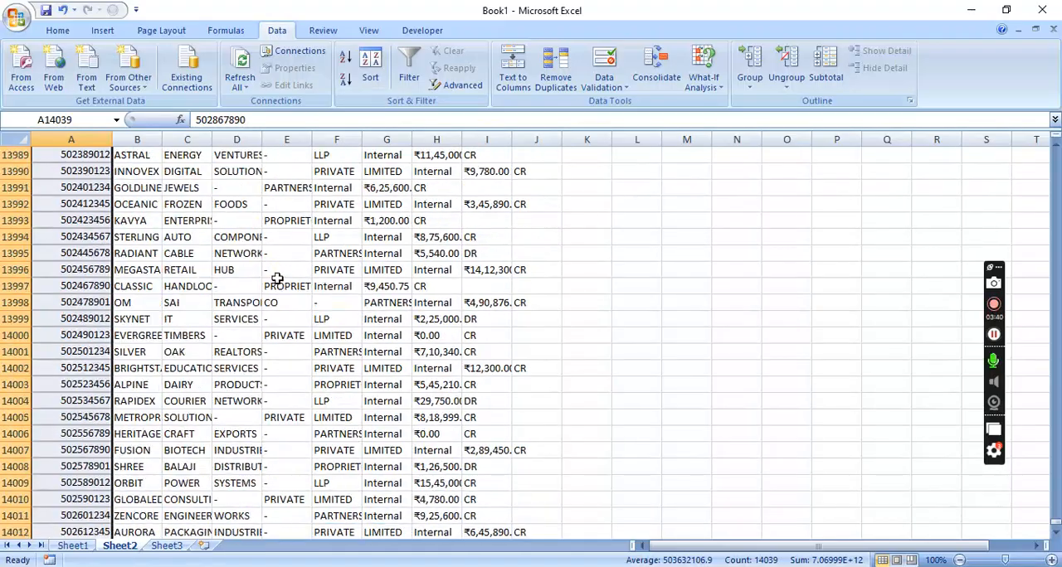
{"action": "scroll", "coordinate": [277, 279], "scroll_direction": "up", "scroll_amount": 20}
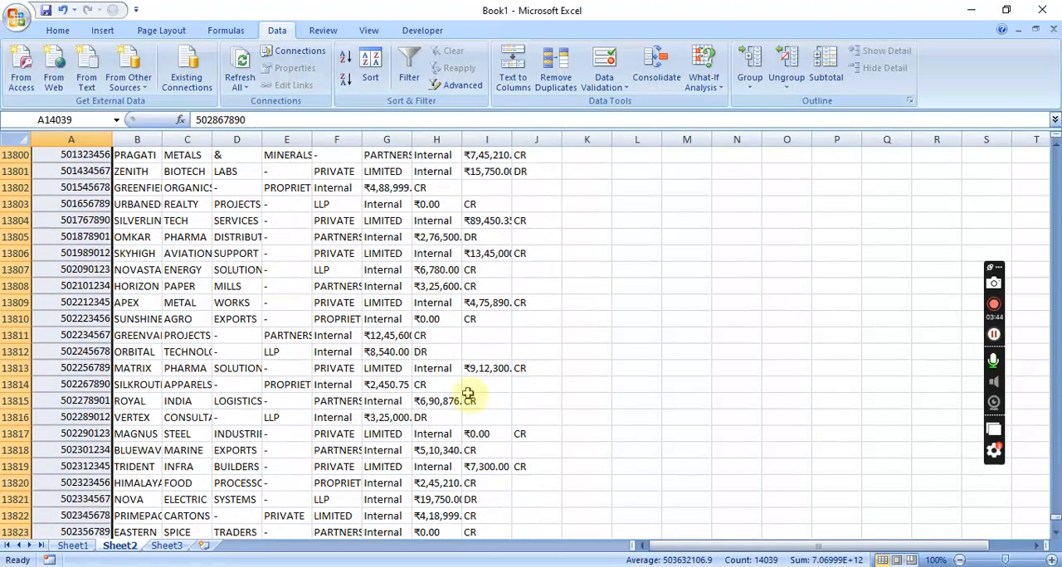
{"action": "left_click_drag", "start_coordinate": [83, 335], "coordinate": [537, 333]}
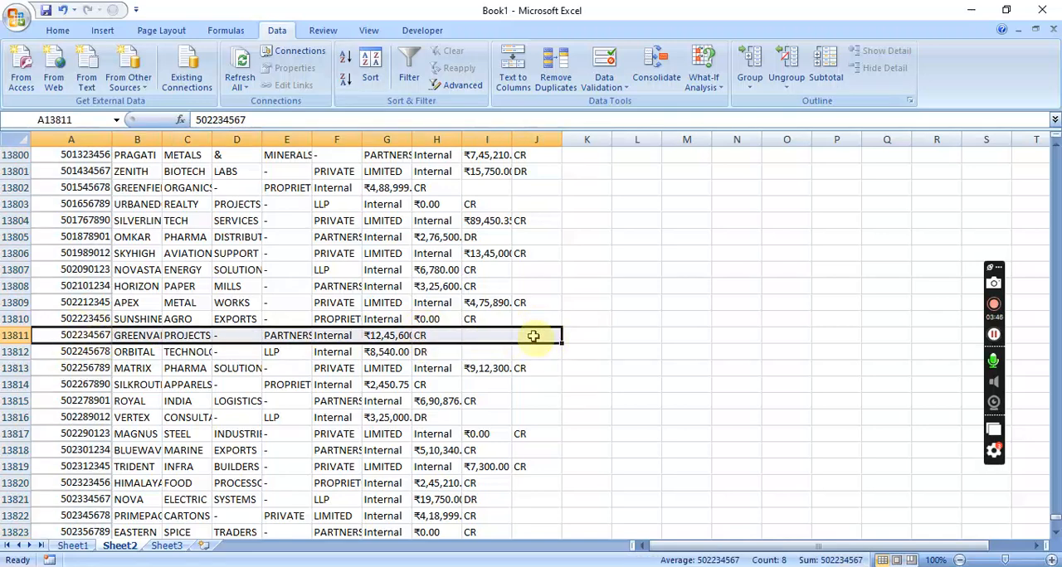
{"action": "key", "text": "ctrl+Home"}
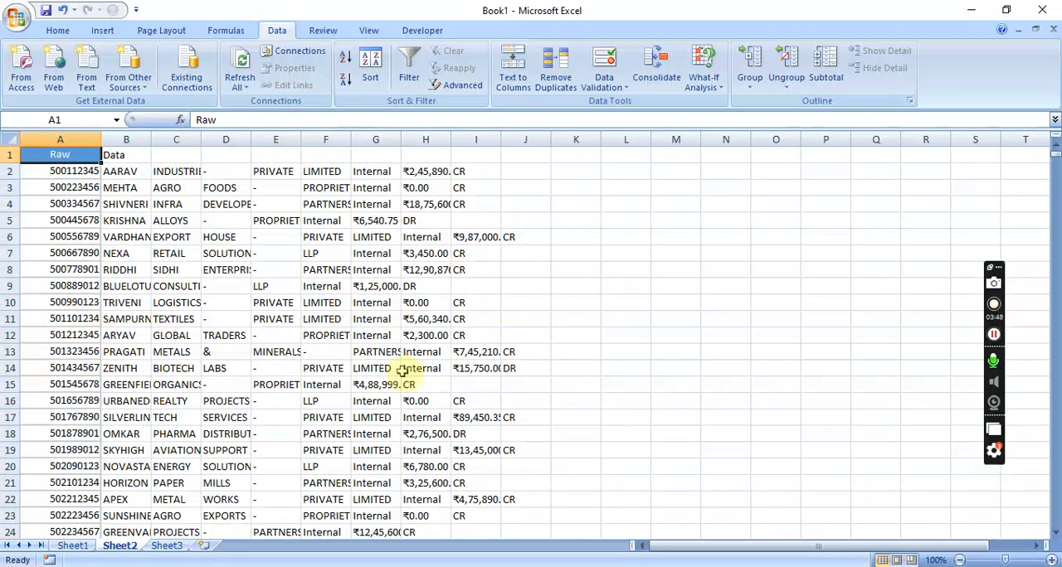
{"action": "left_click", "coordinate": [336, 320]}
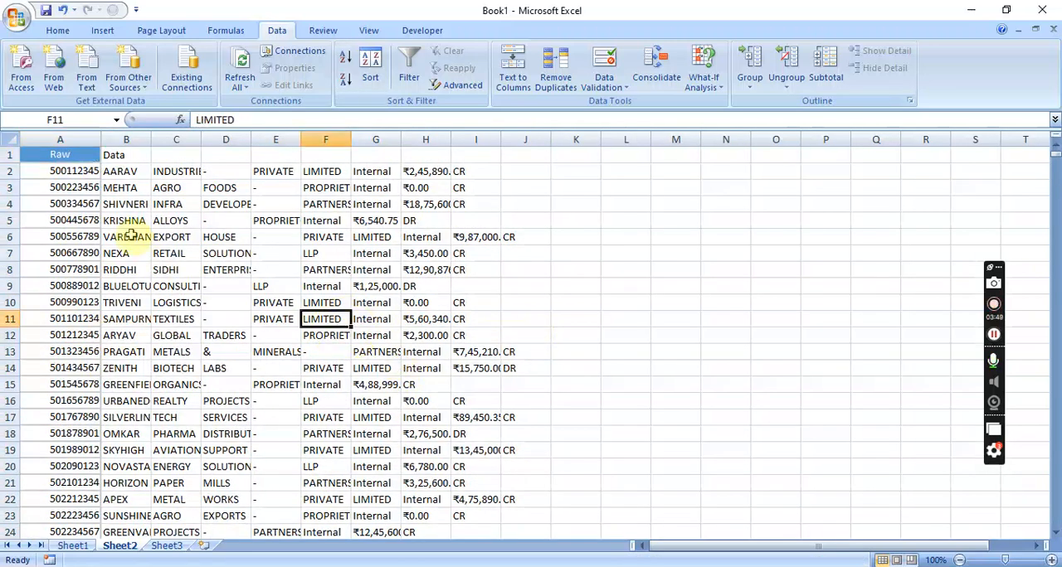
{"action": "left_click", "coordinate": [73, 172]}
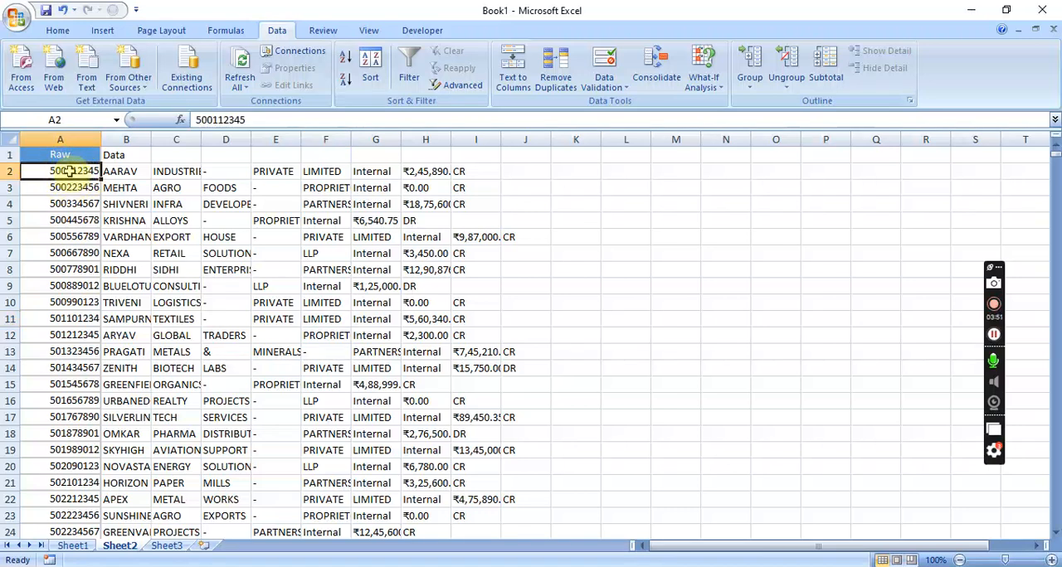
{"action": "left_click", "coordinate": [116, 172]}
{"action": "left_click", "coordinate": [174, 172]}
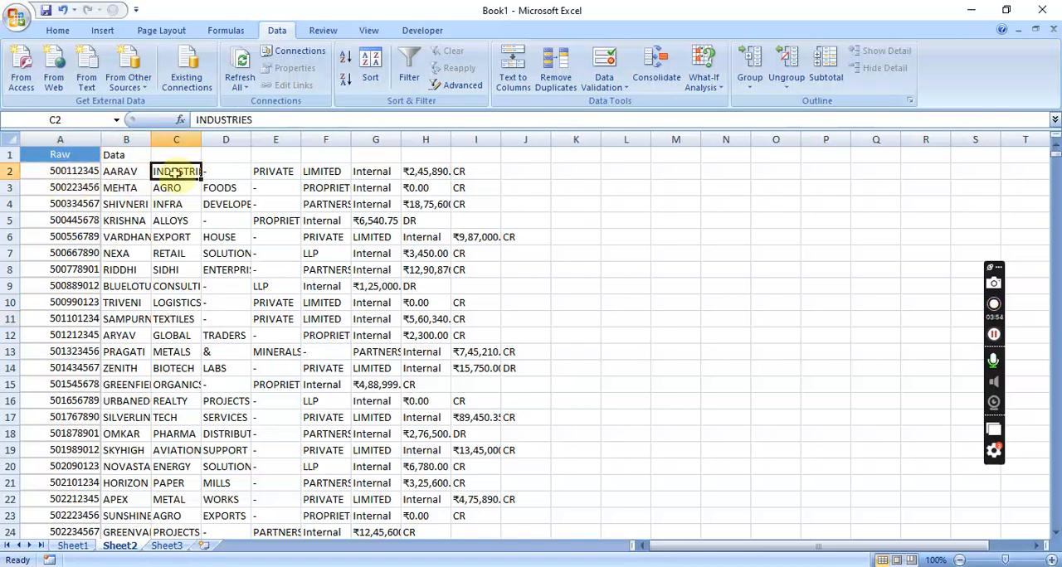
{"action": "left_click", "coordinate": [220, 171]}
{"action": "left_click", "coordinate": [275, 171]}
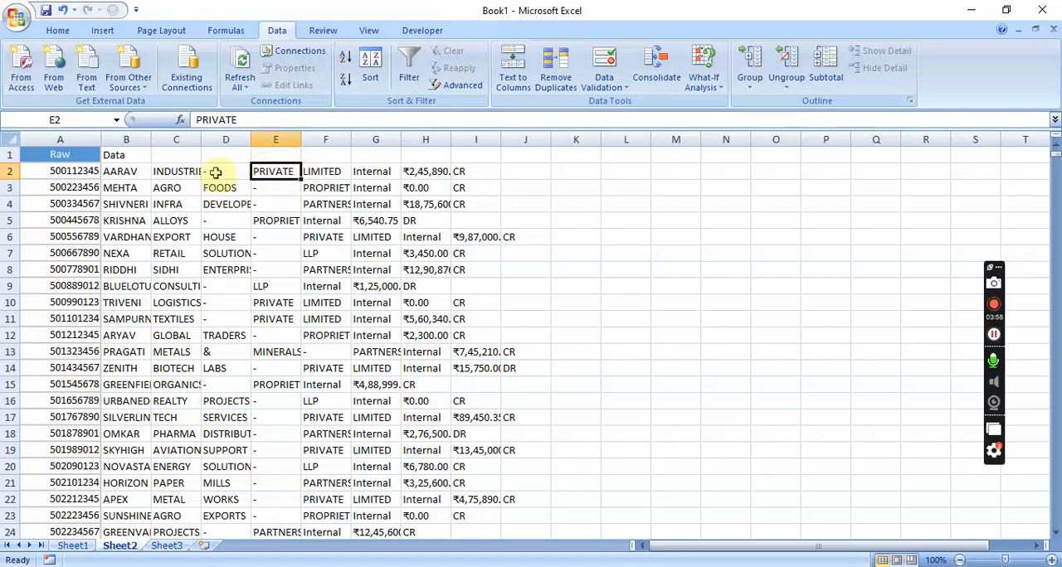
Autofit the widths of columns B through I on Sheet2 to their split contents
{"action": "double_click", "coordinate": [150, 139]}
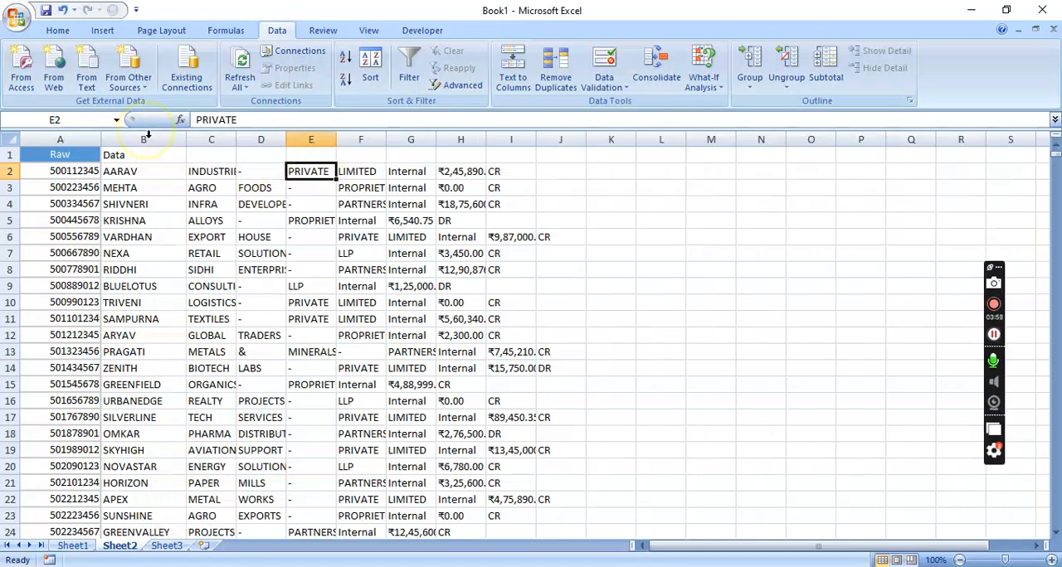
{"action": "double_click", "coordinate": [235, 139]}
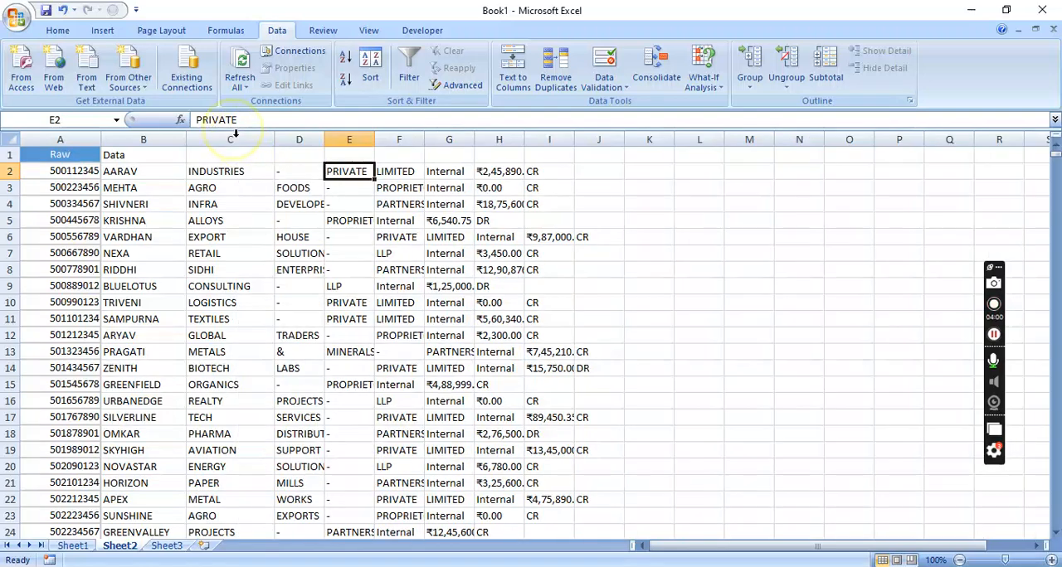
{"action": "double_click", "coordinate": [324, 139]}
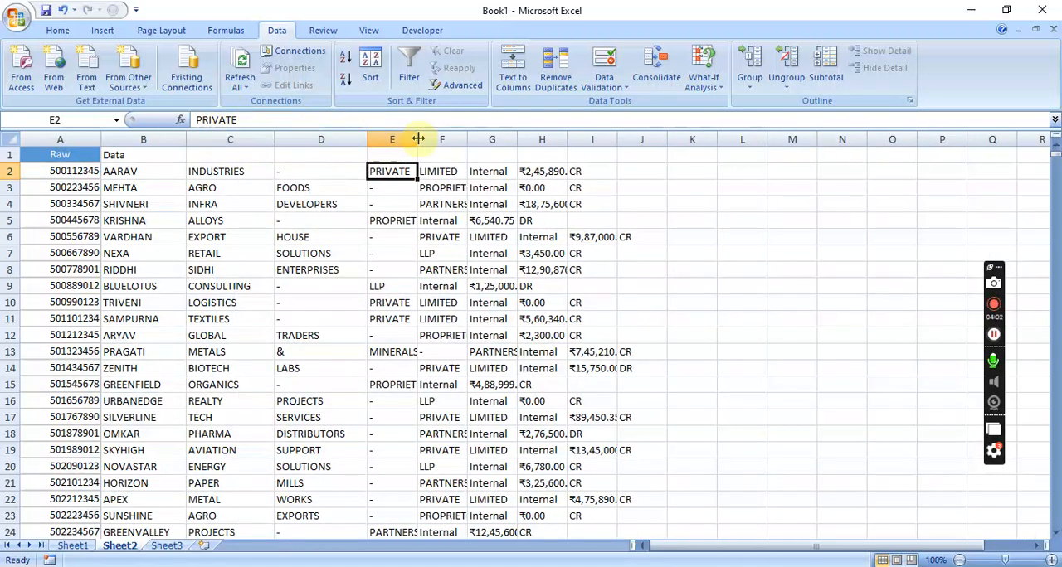
{"action": "double_click", "coordinate": [418, 139]}
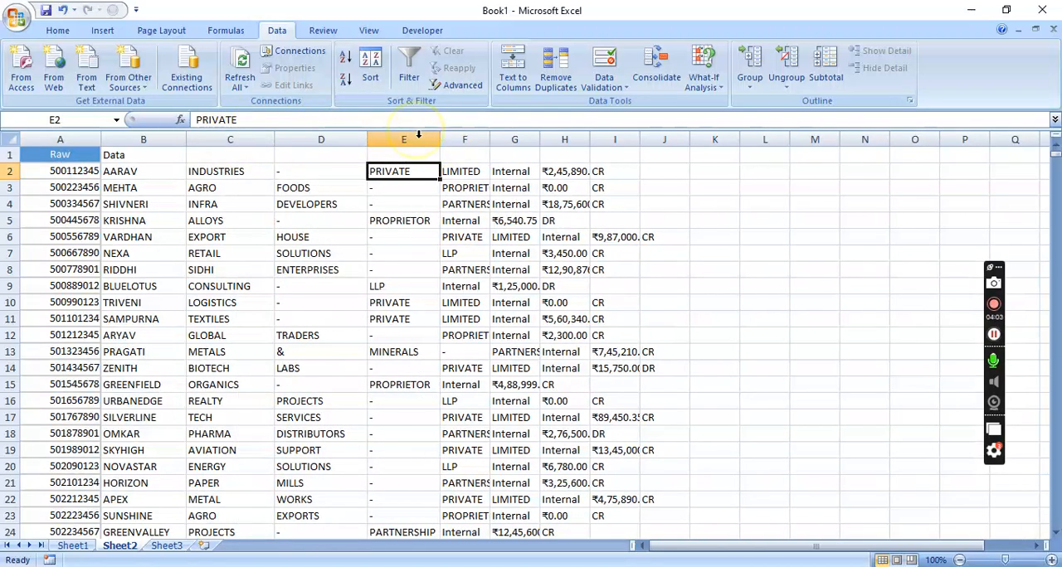
{"action": "double_click", "coordinate": [487, 139]}
{"action": "double_click", "coordinate": [561, 140]}
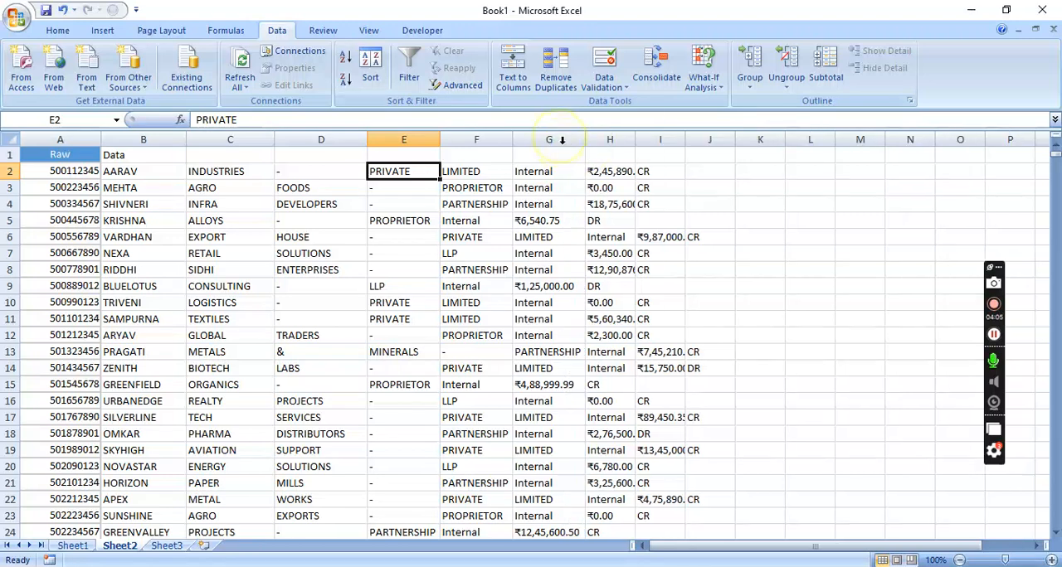
{"action": "double_click", "coordinate": [683, 139]}
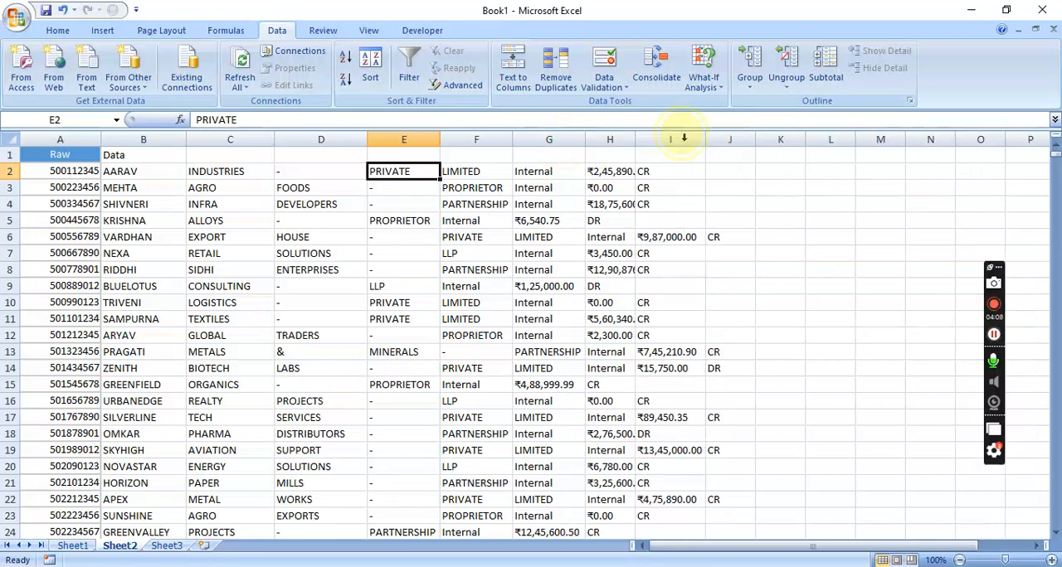
{"action": "double_click", "coordinate": [634, 139]}
{"action": "left_click", "coordinate": [701, 254]}
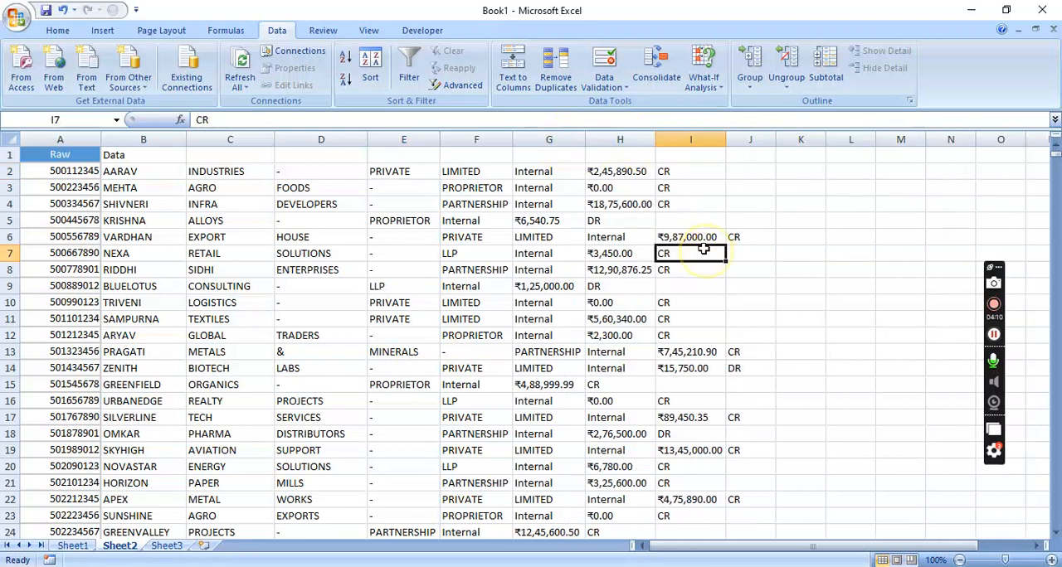